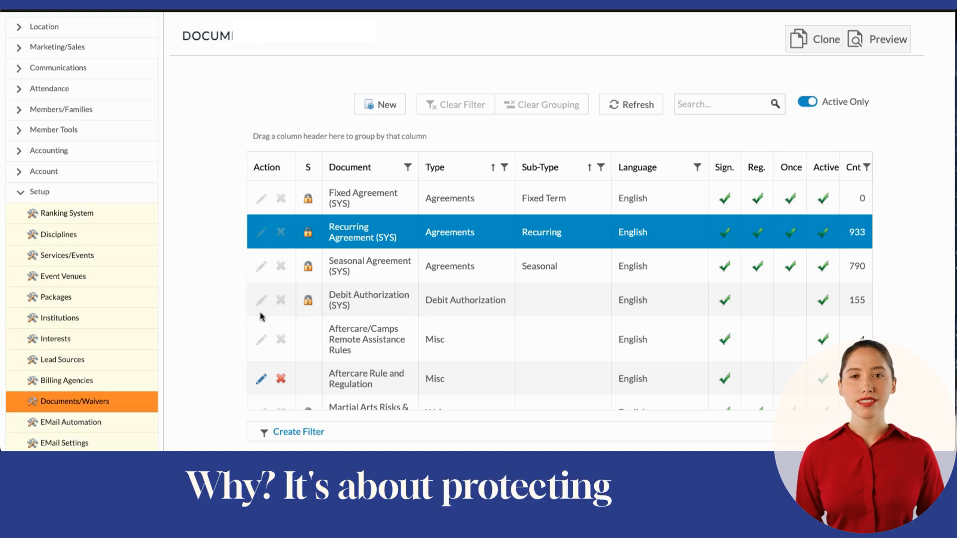
# - Delete the Aftercare Rule and Regulation document template and confirm the deletion
pyautogui.click(282, 380)
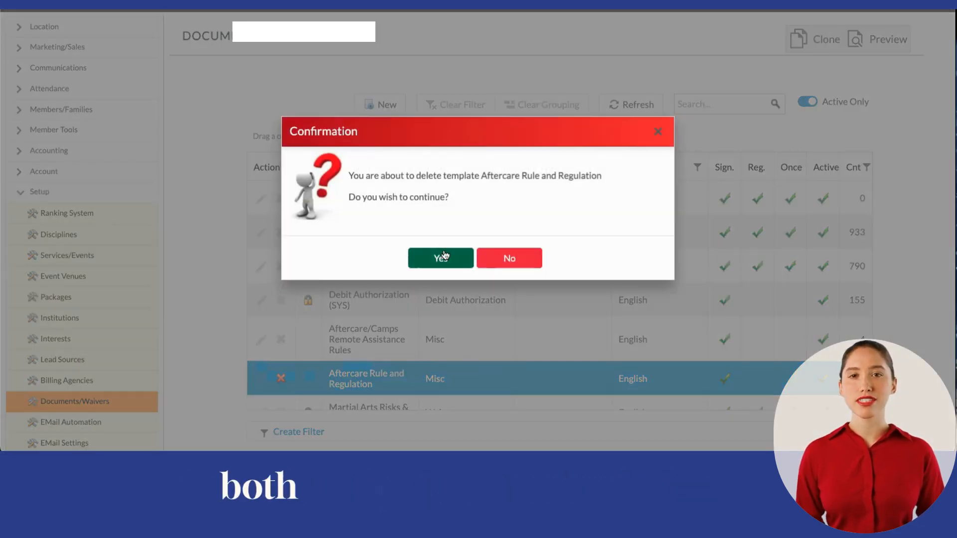
pyautogui.click(444, 256)
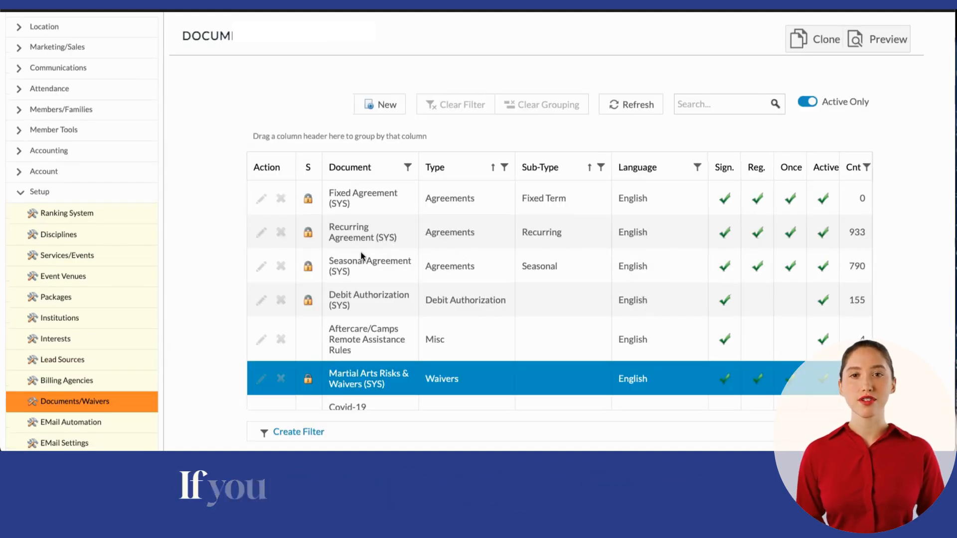
# - Clone the Recurring Agreement (SYS) and delete clause 10, on assignment of the agreement by the Seller, from the copy
pyautogui.click(371, 239)
pyautogui.scroll(-2, 371, 243)
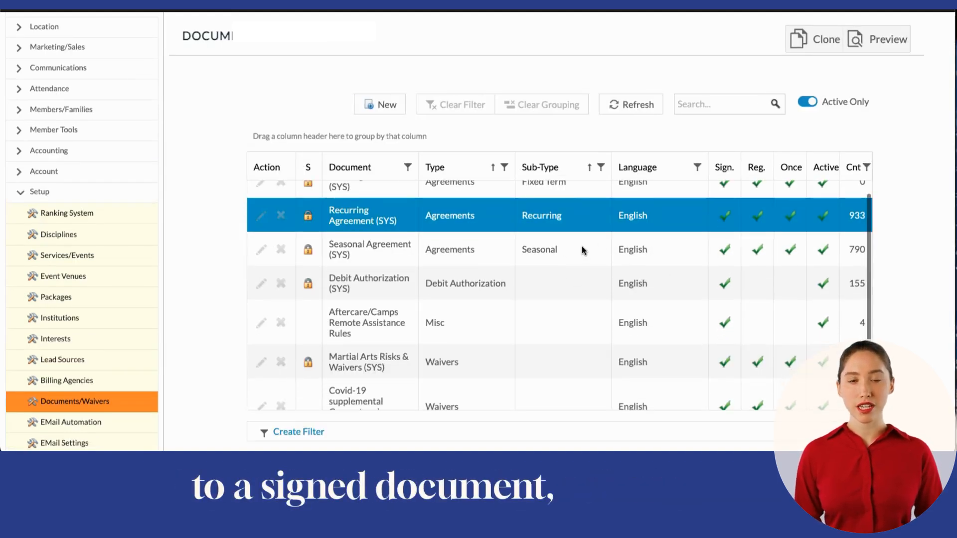
pyautogui.scroll(3, 564, 246)
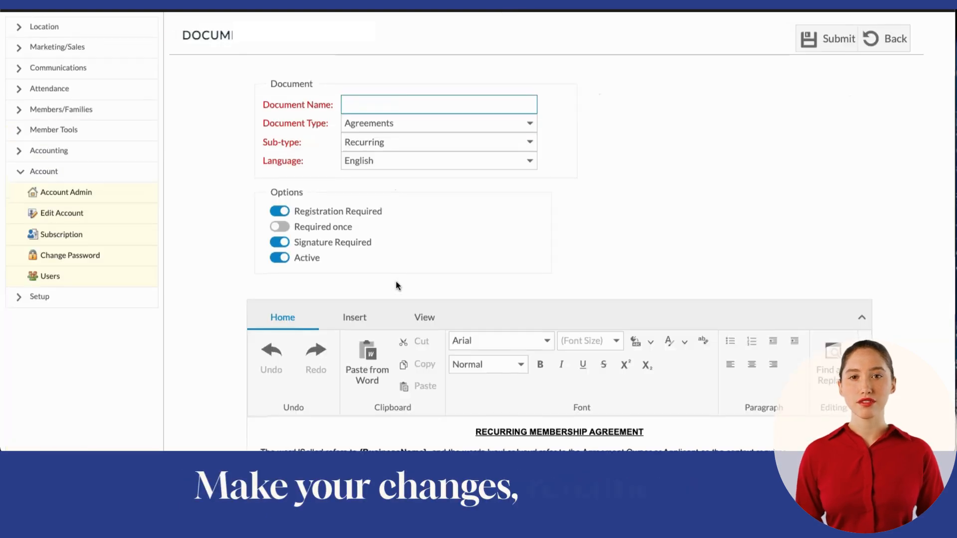
pyautogui.scroll(-20, 397, 285)
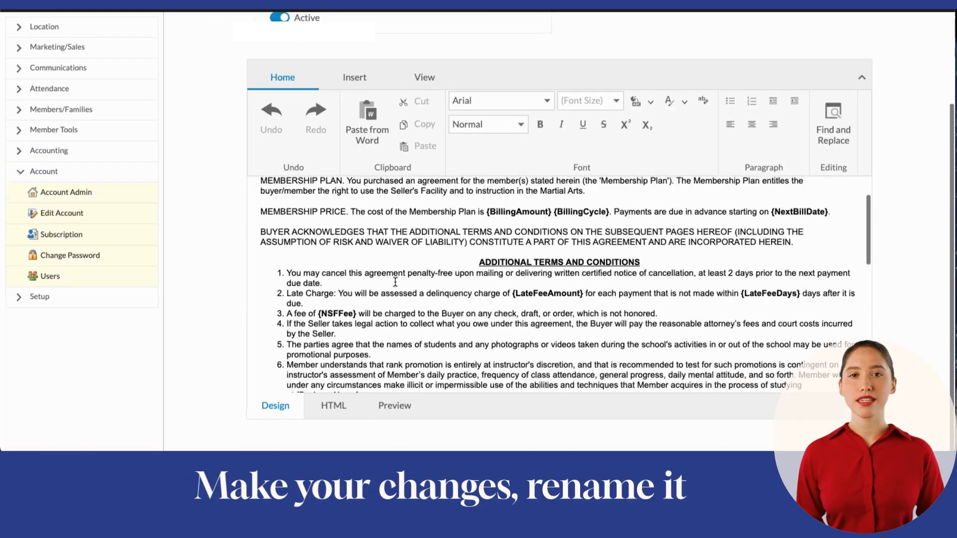
pyautogui.scroll(1, 373, 294)
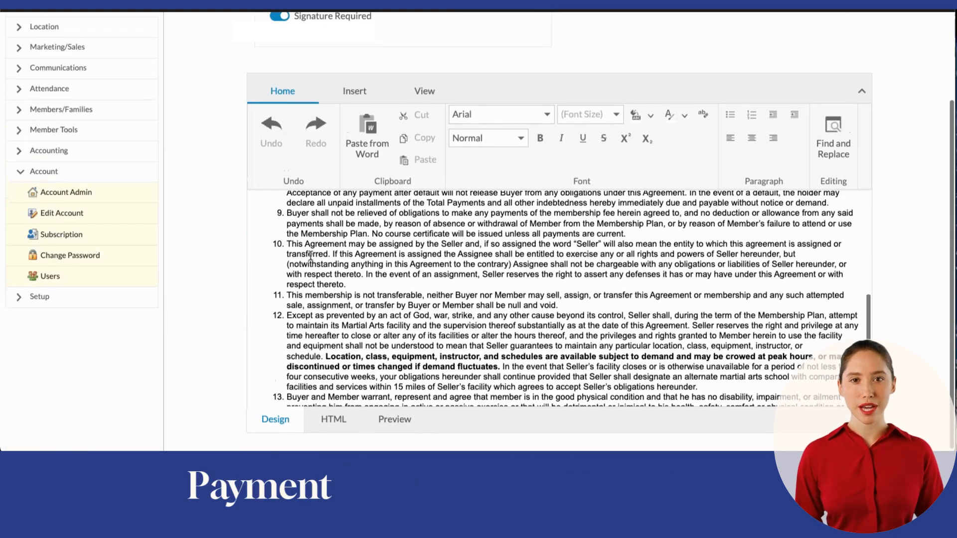
pyautogui.click(287, 244)
pyautogui.moveTo(287, 244); pyautogui.dragTo(364, 283)
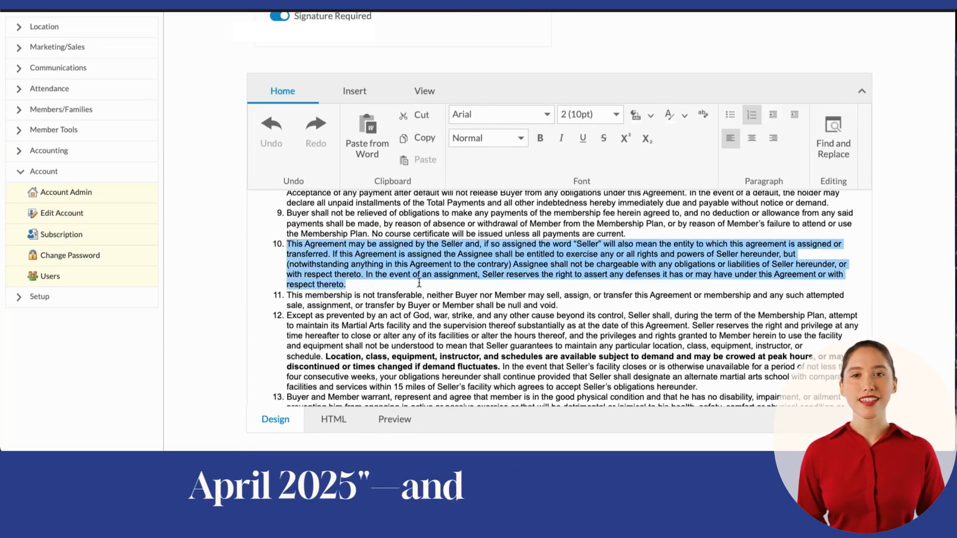
pyautogui.press('BackSpace')
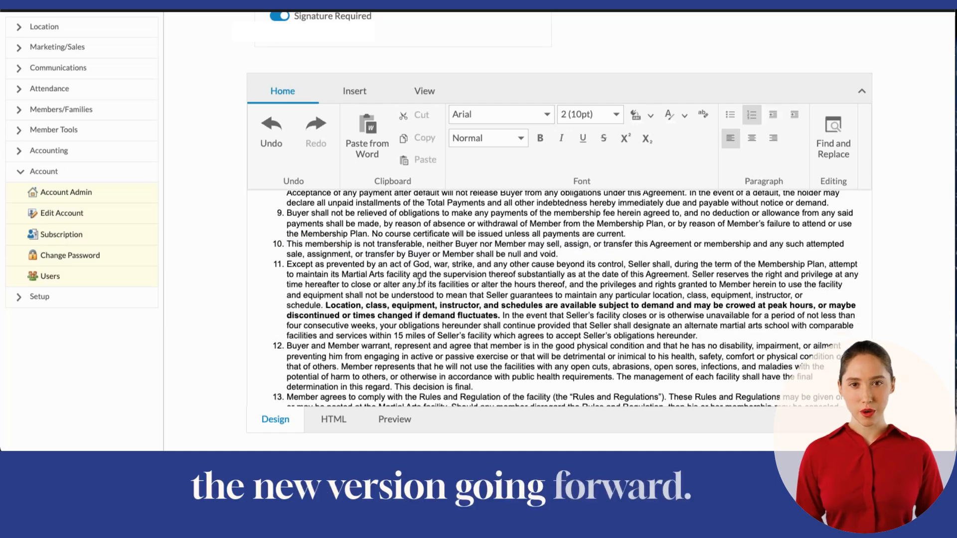
# - Name the cloned agreement "New RECURRIING" and submit it
pyautogui.scroll(10, 481, 312)
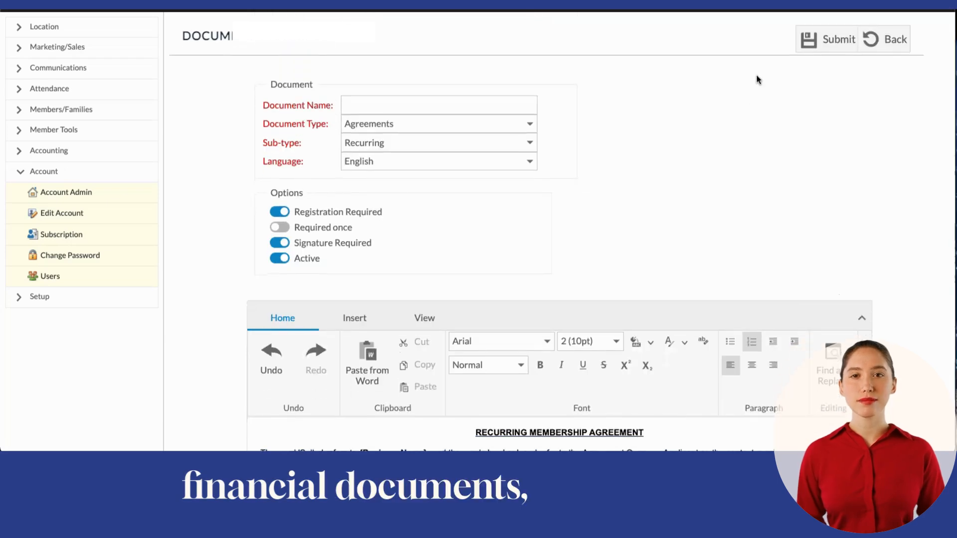
pyautogui.click(839, 42)
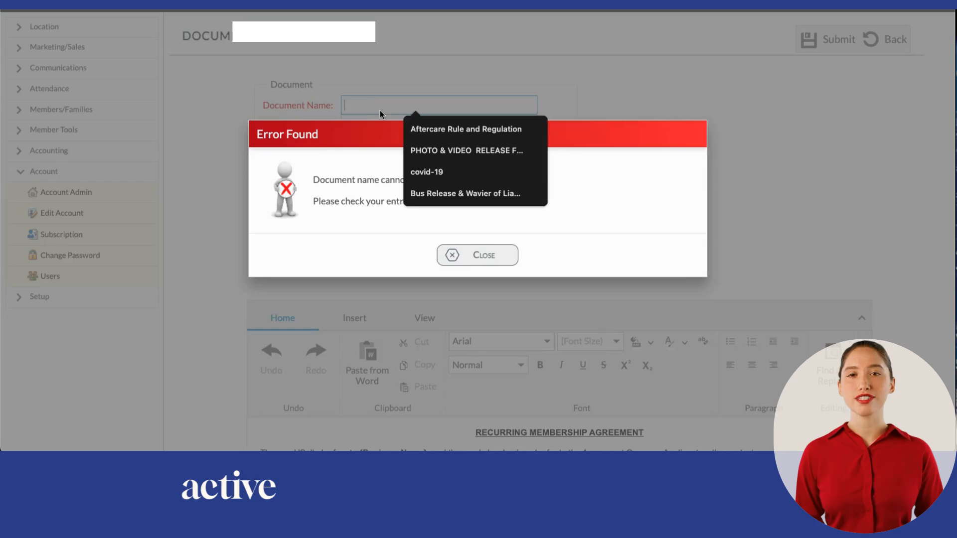
pyautogui.press('Return')
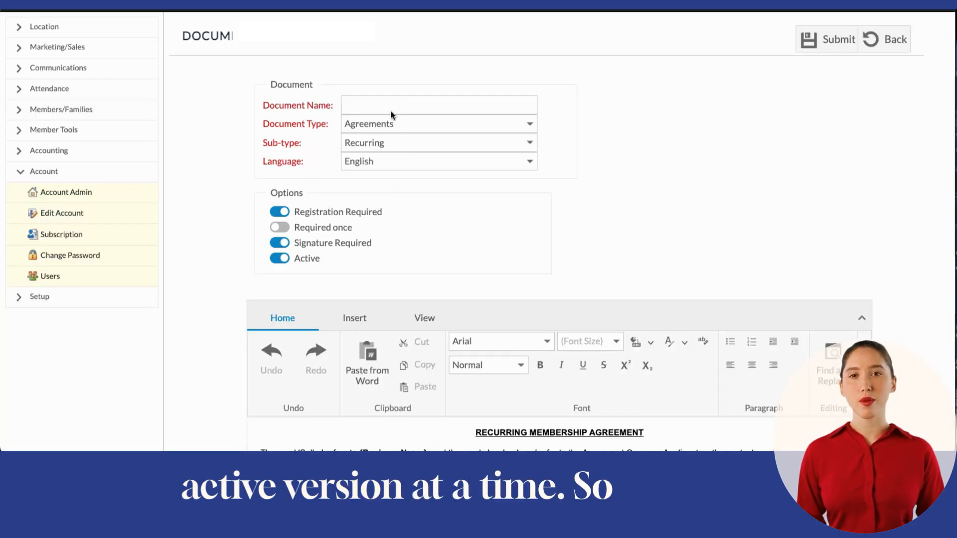
pyautogui.click(391, 107)
pyautogui.write('N')
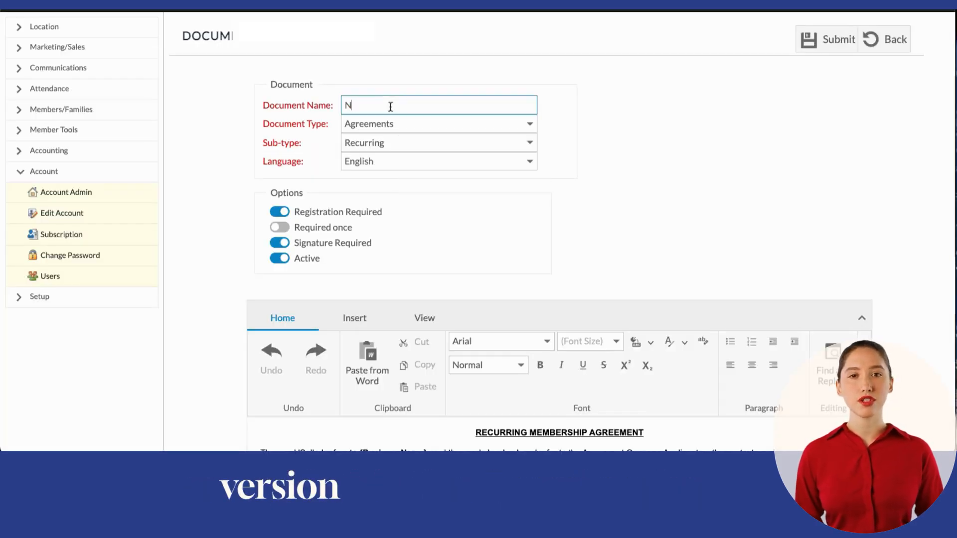
pyautogui.write('ew R')
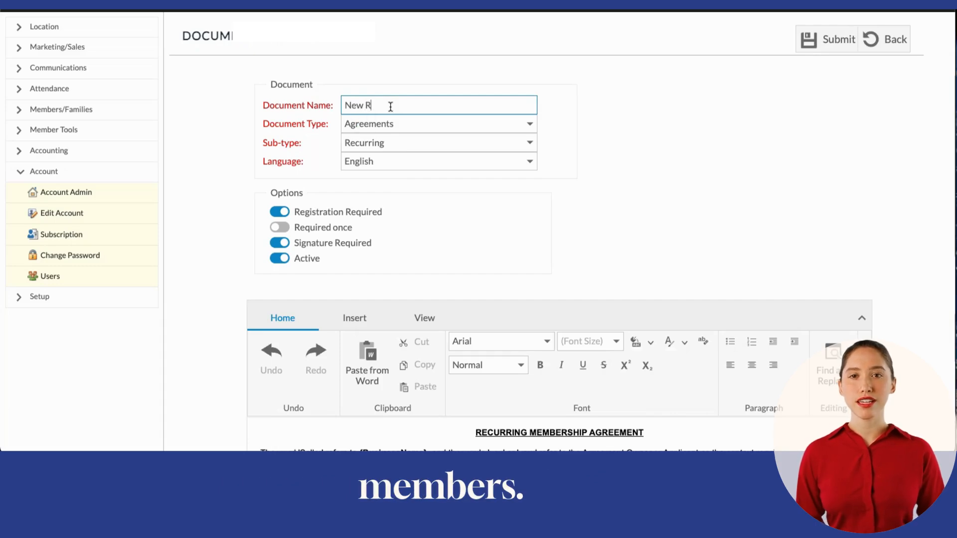
pyautogui.write('ECURRI')
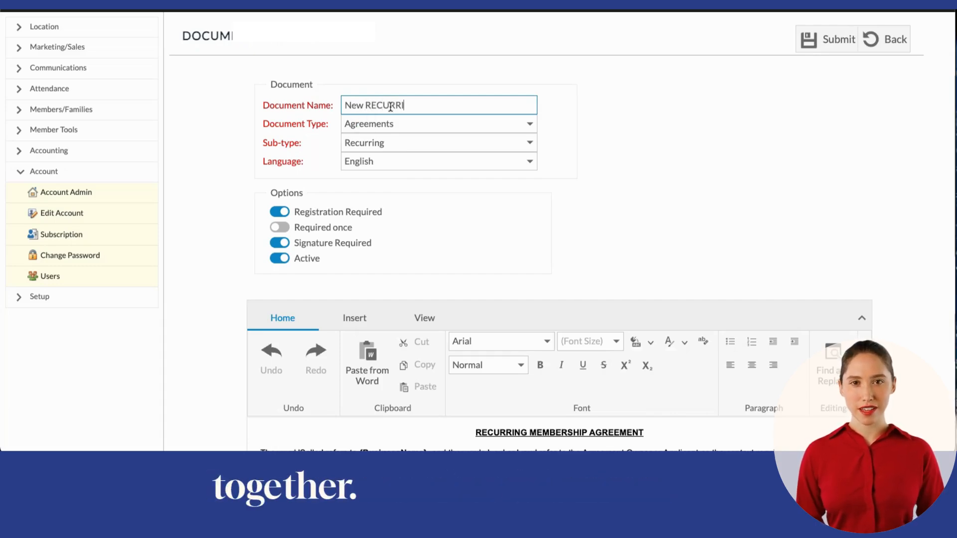
pyautogui.write('ING')
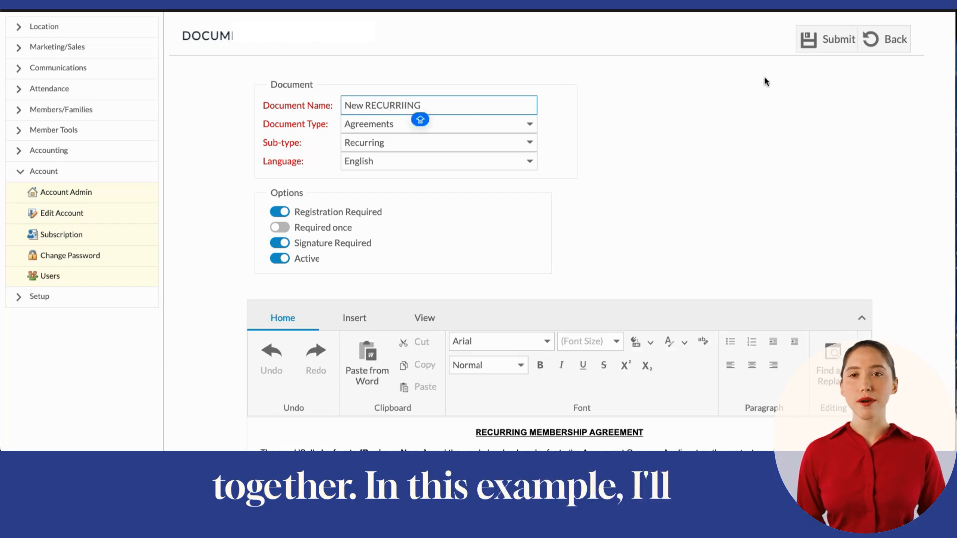
pyautogui.click(825, 39)
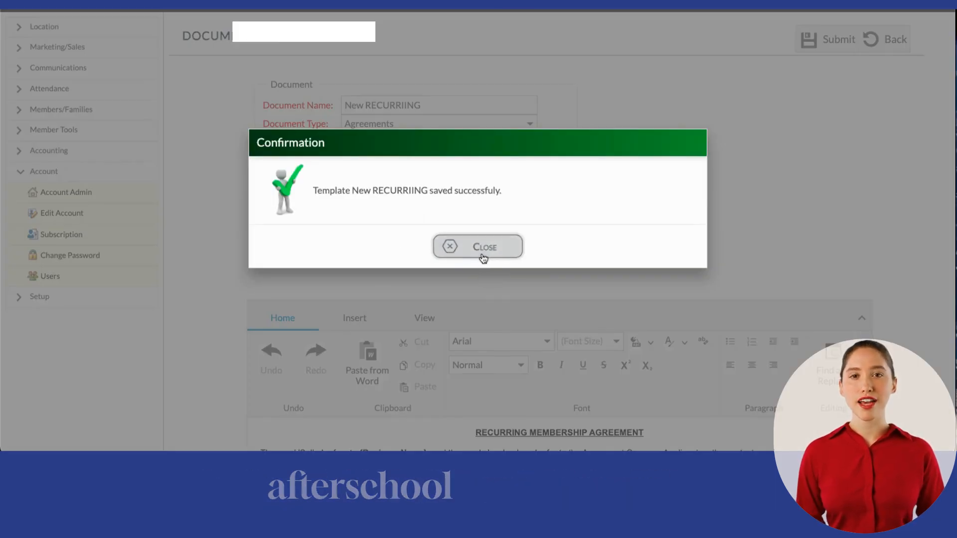
pyautogui.click(482, 250)
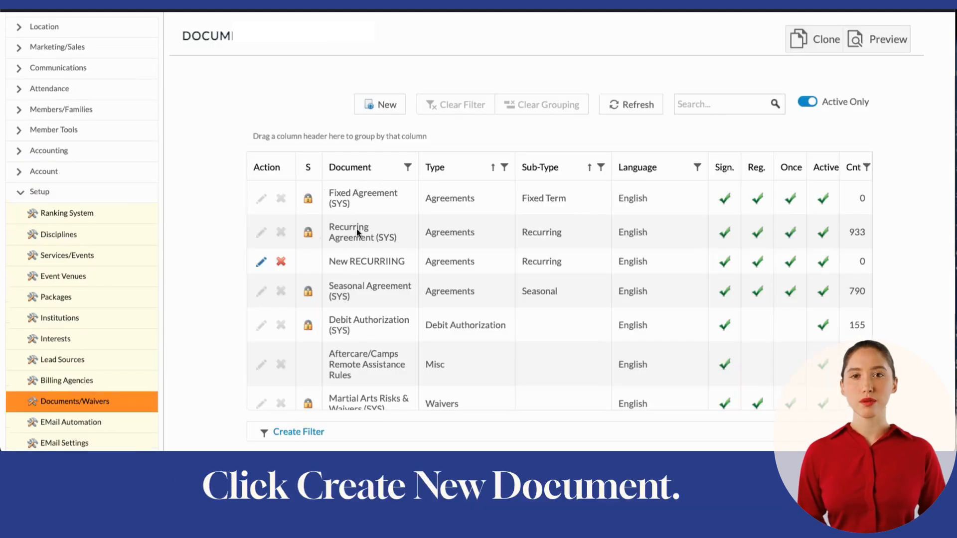
# - Create a new document named "Aftercare Rule and Regulation" with the document type Misc
pyautogui.scroll(-1, 445, 314)
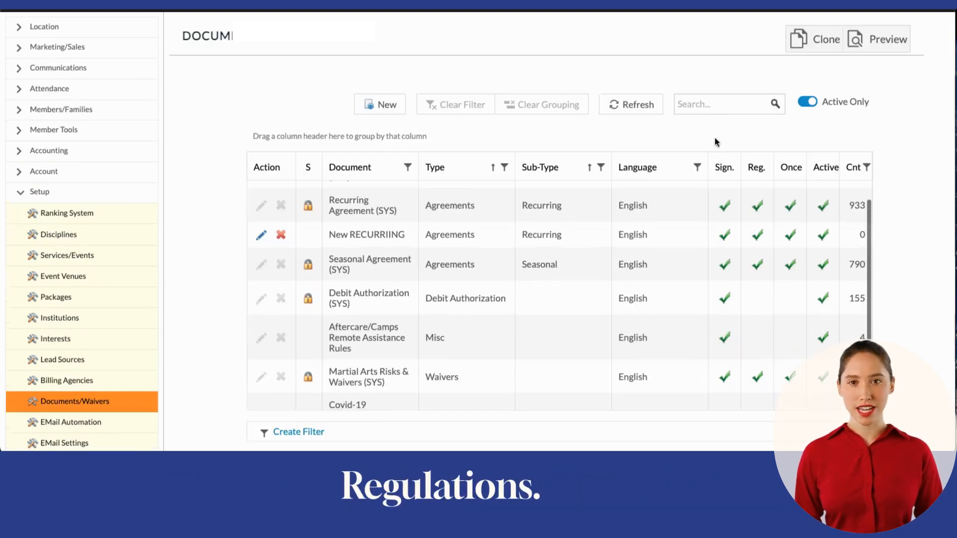
pyautogui.click(390, 105)
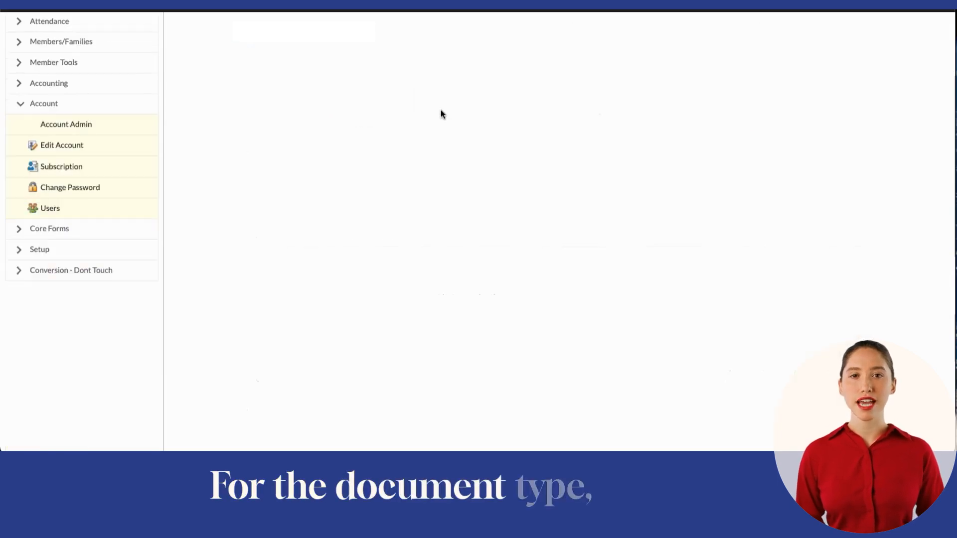
pyautogui.click(519, 107)
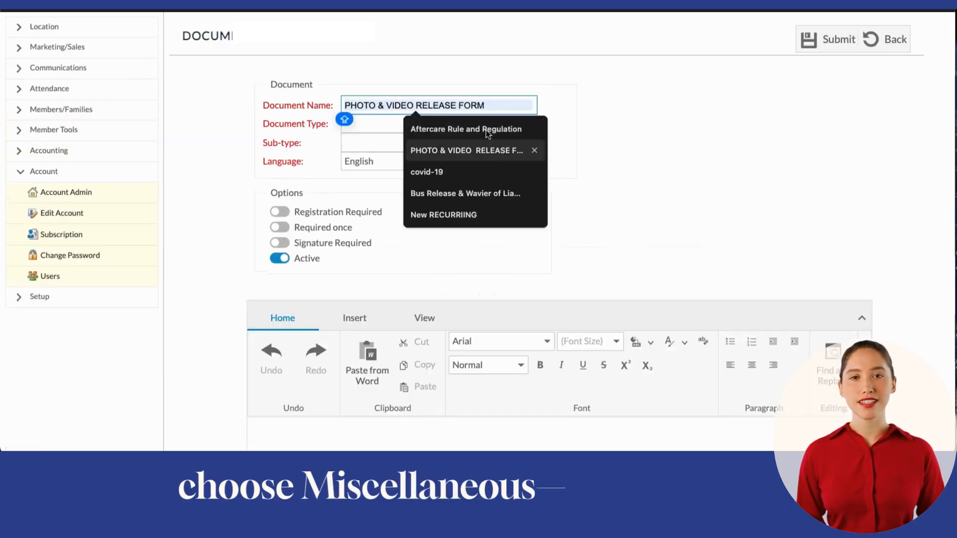
pyautogui.click(499, 133)
pyautogui.click(529, 124)
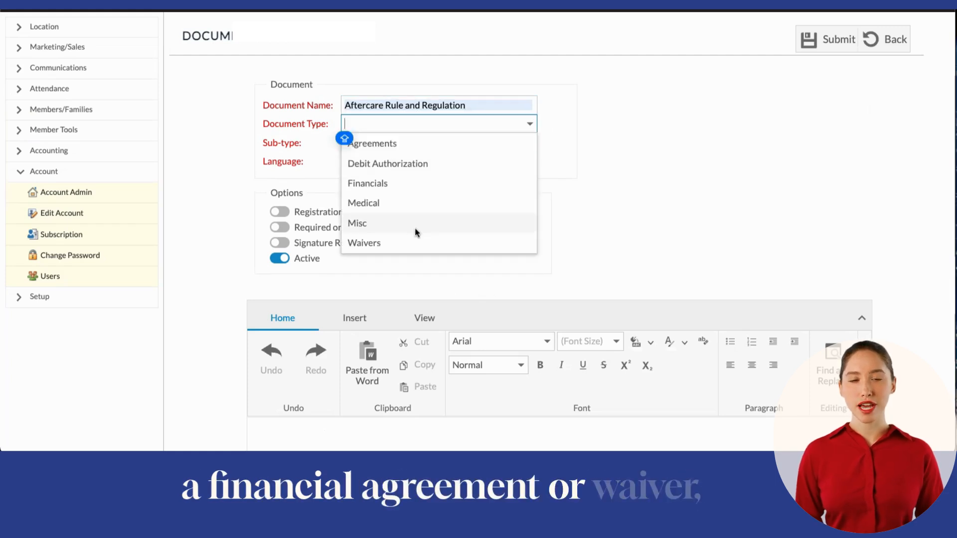
pyautogui.click(401, 227)
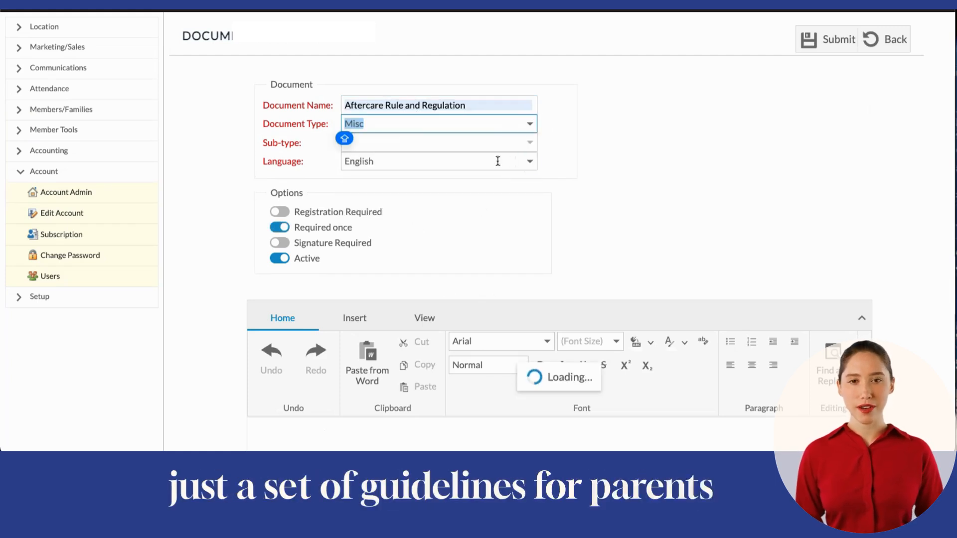
# - Turn on Signature Required and paste the copied release and waiver of liability text into the document body
pyautogui.scroll(-5, 534, 232)
pyautogui.click(305, 256)
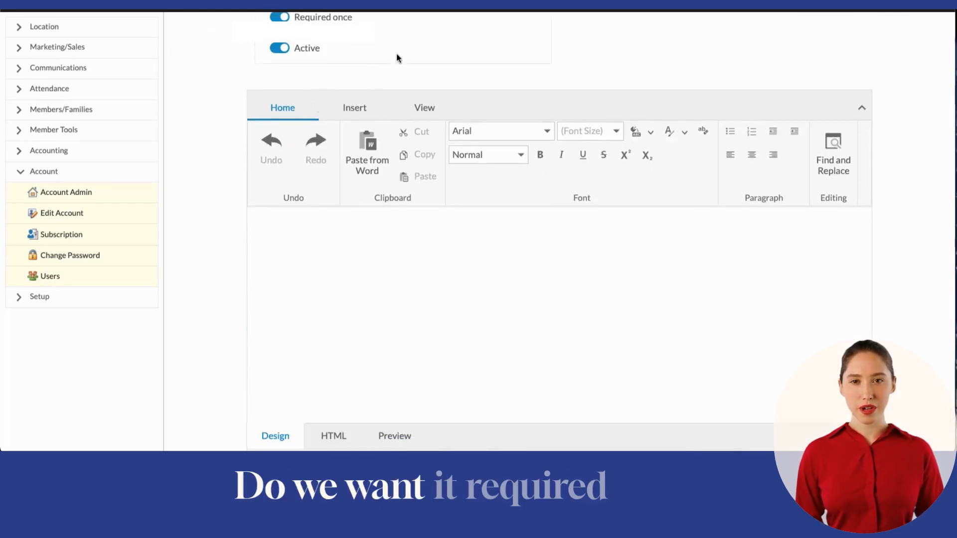
pyautogui.scroll(2, 399, 54)
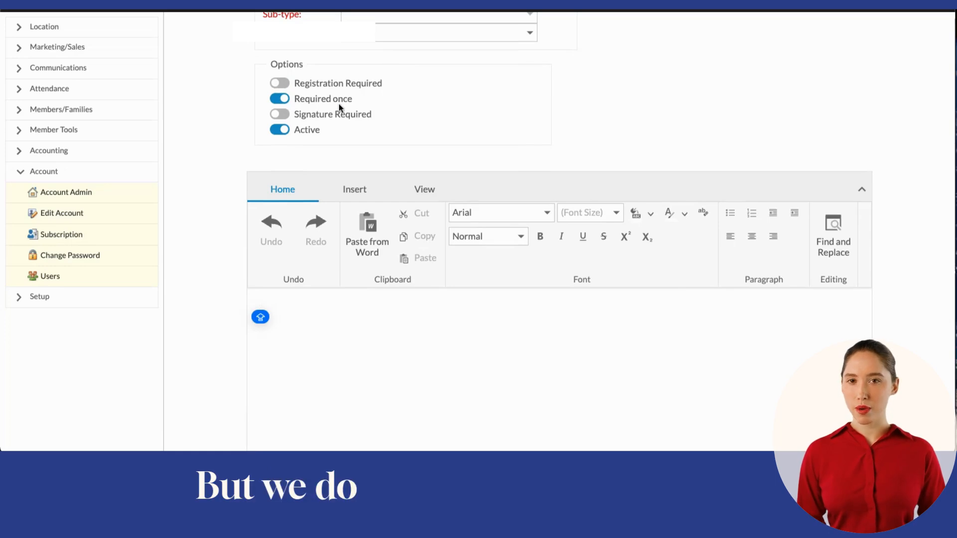
pyautogui.click(282, 116)
pyautogui.click(317, 327)
pyautogui.hotkey('ctrl', 'v')
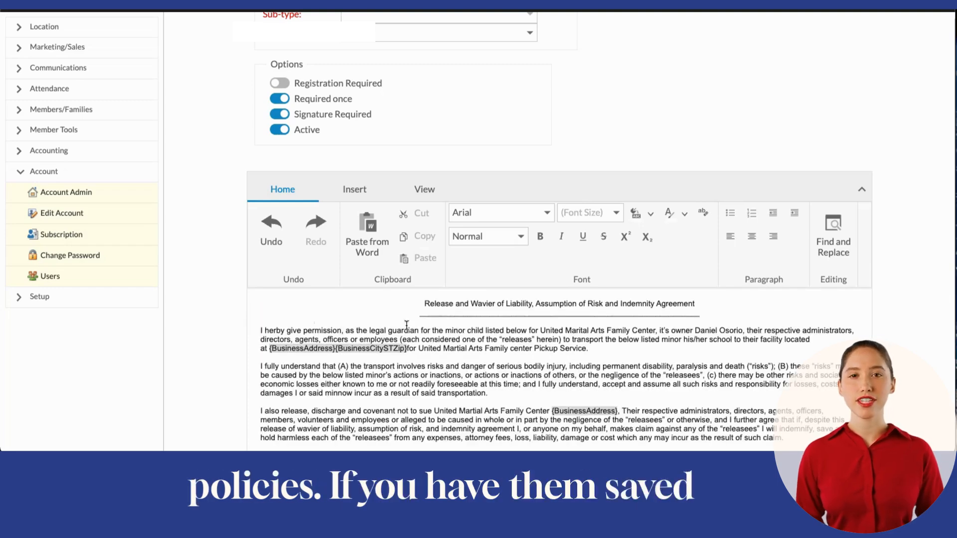
# - Browse the business, family and member placeholders available for the document, then close the list without inserting one
pyautogui.scroll(-1, 420, 303)
pyautogui.scroll(-1, 420, 304)
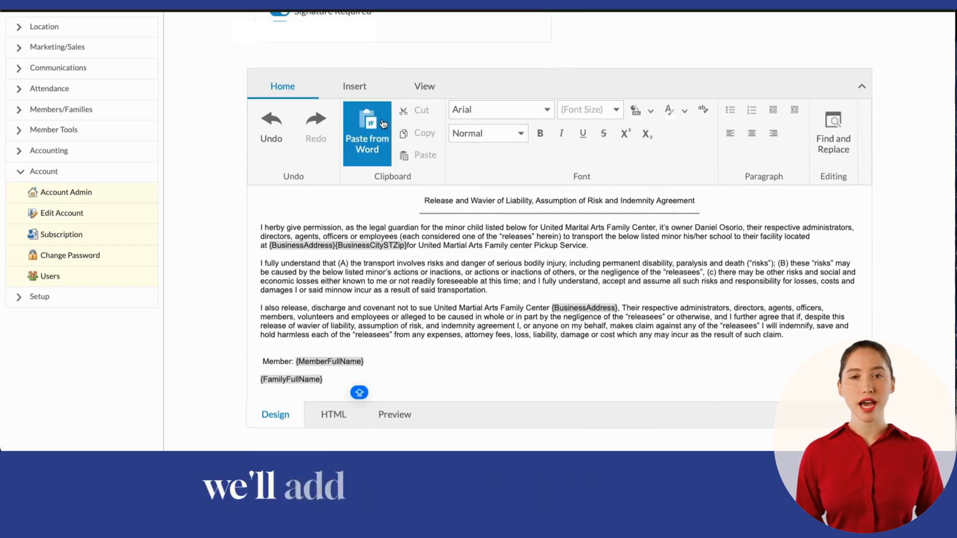
pyautogui.click(380, 88)
pyautogui.click(464, 135)
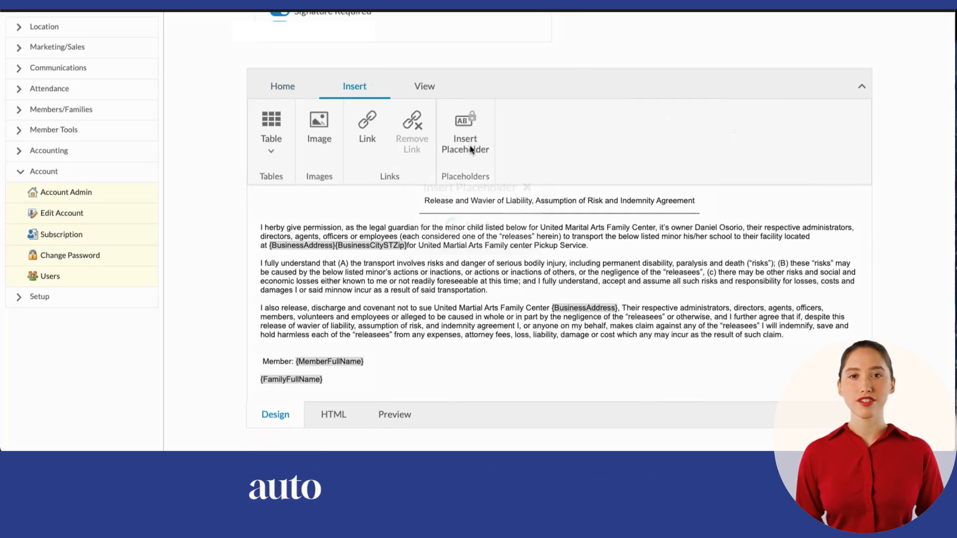
pyautogui.scroll(-5, 496, 235)
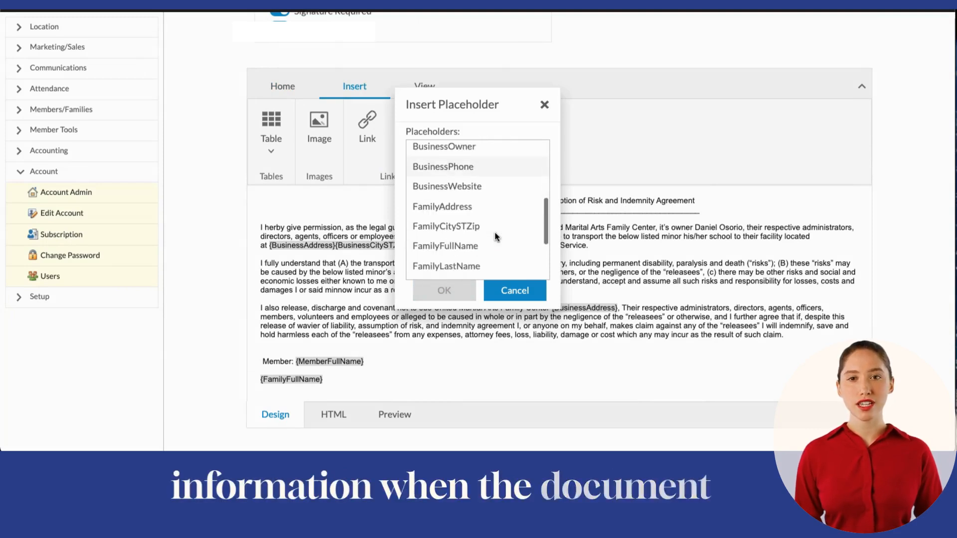
pyautogui.scroll(5, 473, 190)
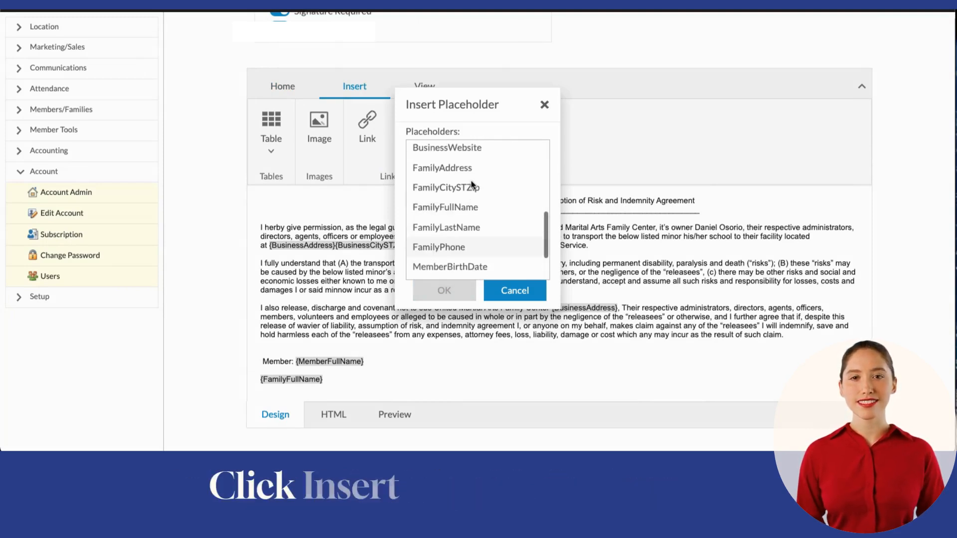
pyautogui.scroll(-2, 471, 182)
pyautogui.scroll(2, 471, 184)
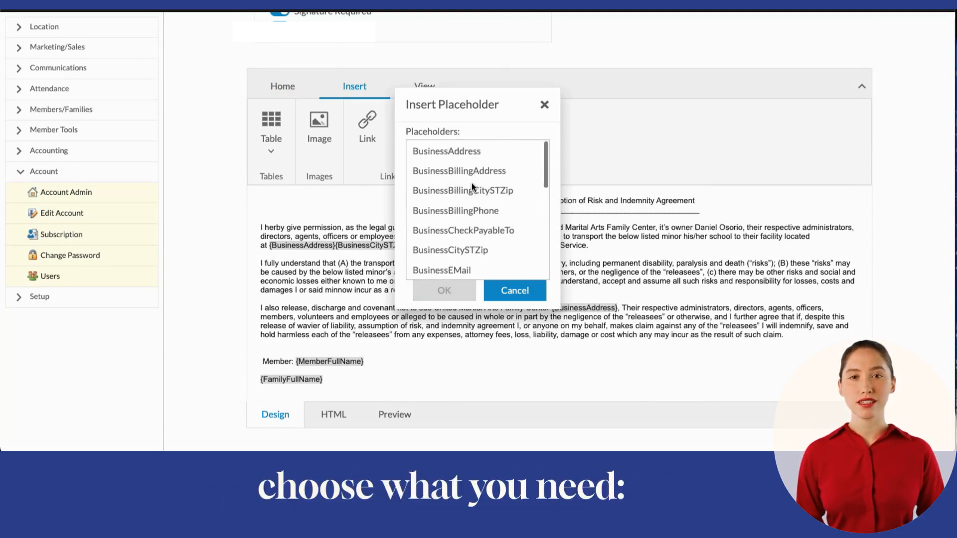
pyautogui.scroll(-5, 471, 183)
pyautogui.scroll(5, 471, 183)
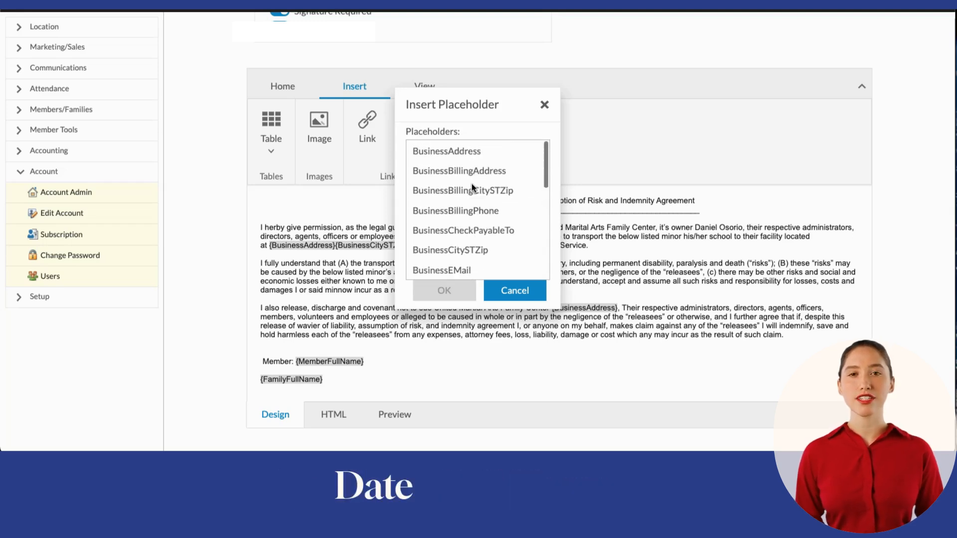
pyautogui.scroll(-6, 469, 244)
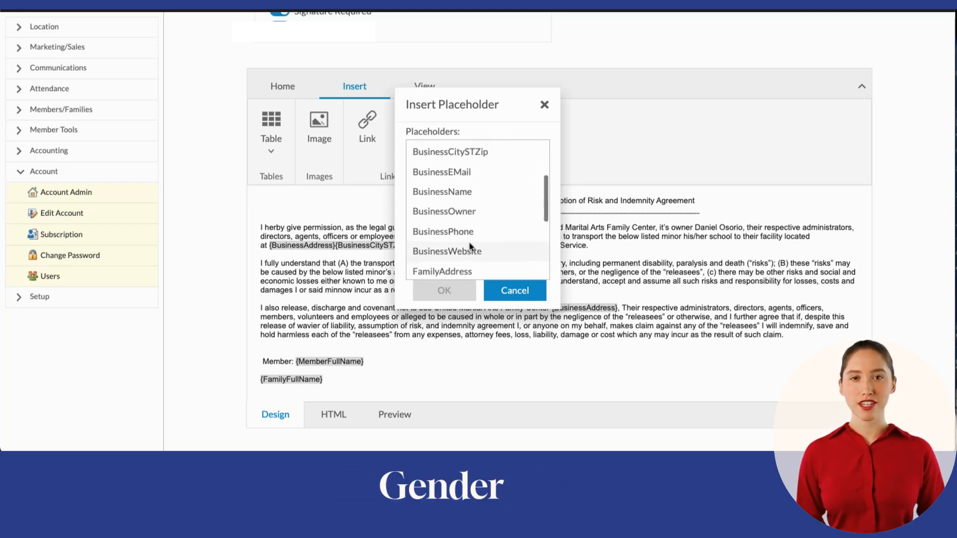
pyautogui.scroll(1, 469, 241)
pyautogui.scroll(-3, 468, 241)
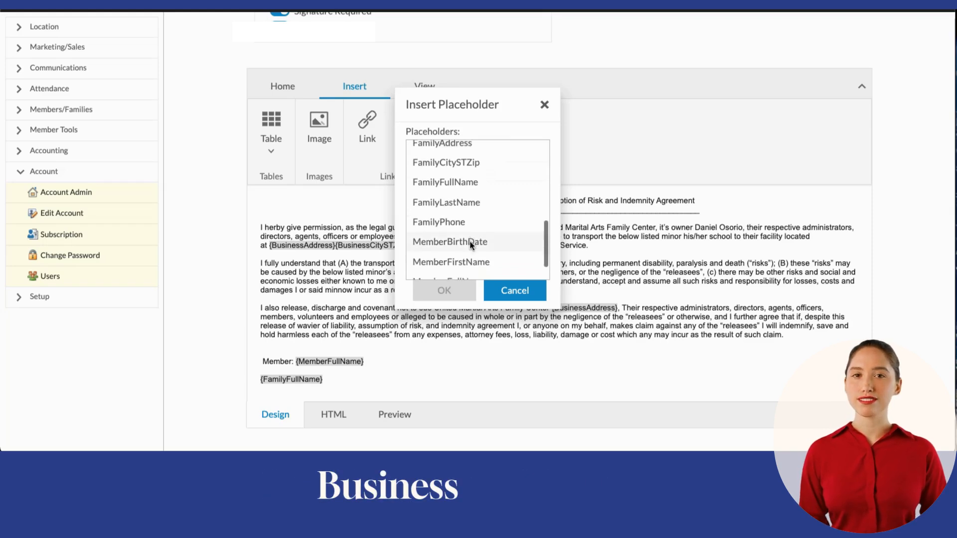
pyautogui.click(519, 293)
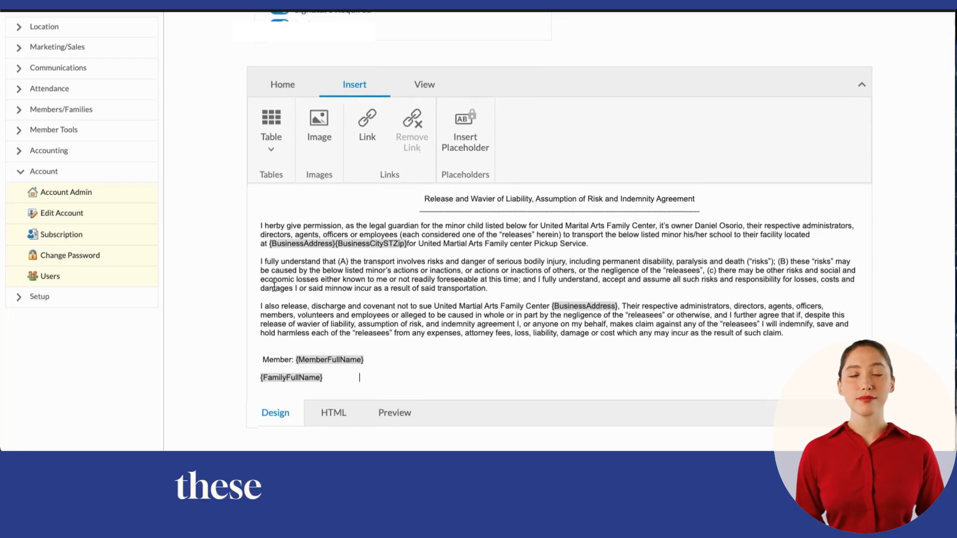
pyautogui.click(360, 378)
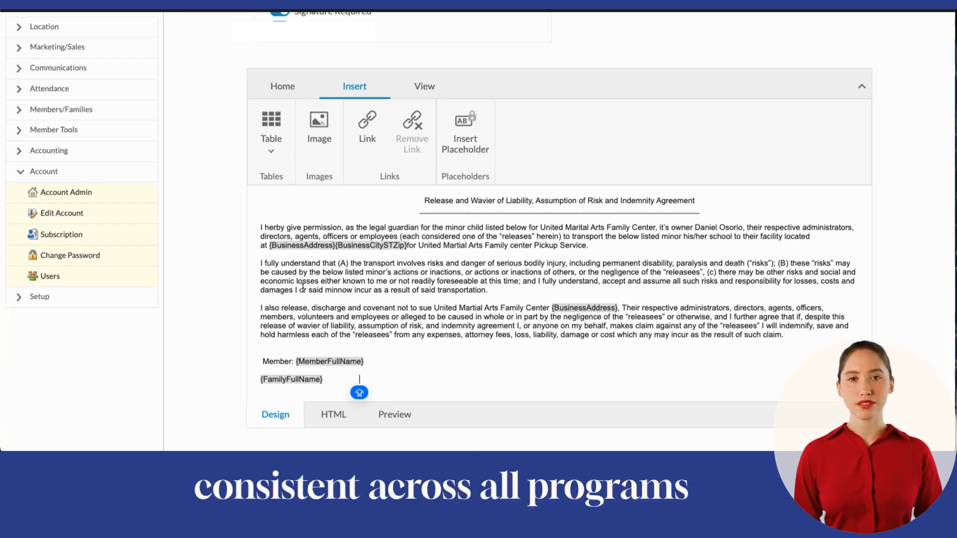
# - Submit the new Aftercare Rule and Regulation document and check its entry in the documents list
pyautogui.scroll(1, 470, 329)
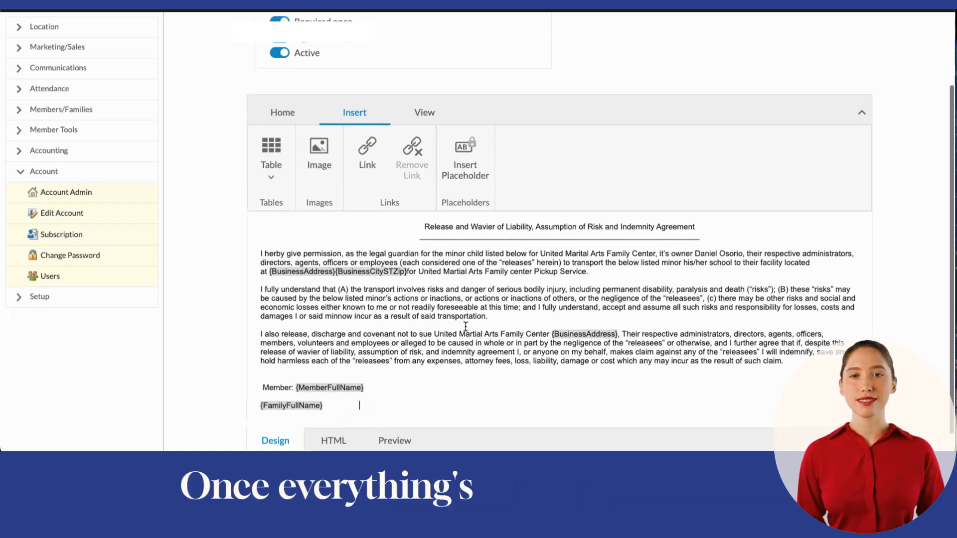
pyautogui.click(283, 140)
pyautogui.scroll(3, 474, 187)
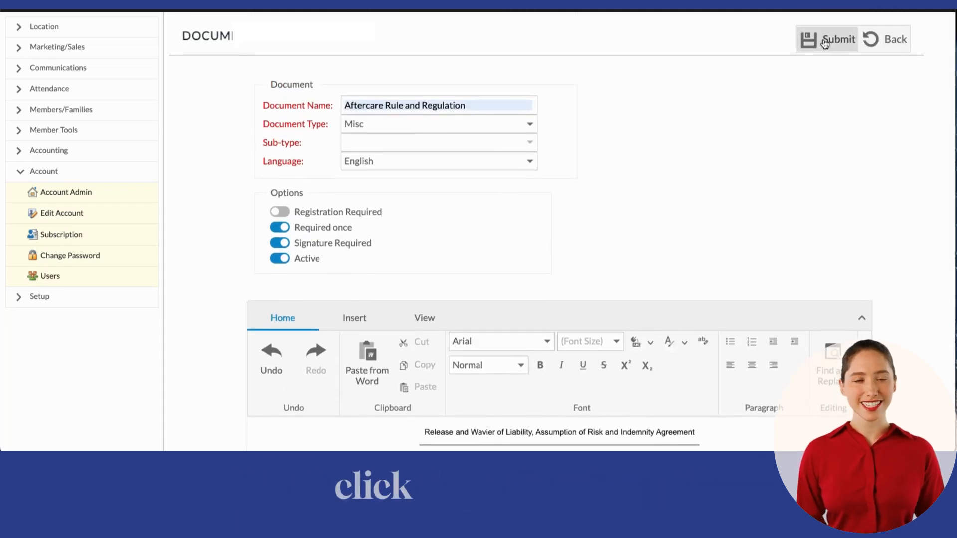
pyautogui.click(825, 44)
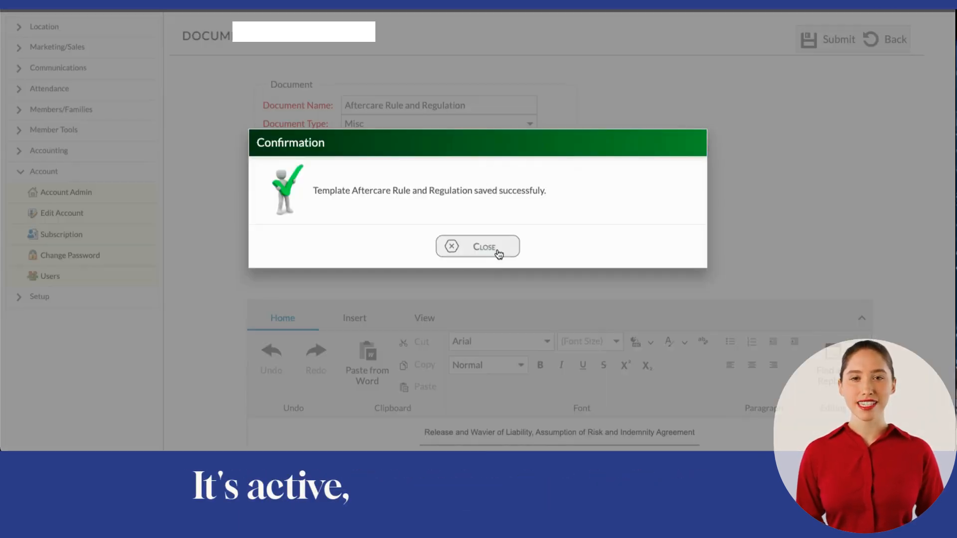
pyautogui.click(497, 252)
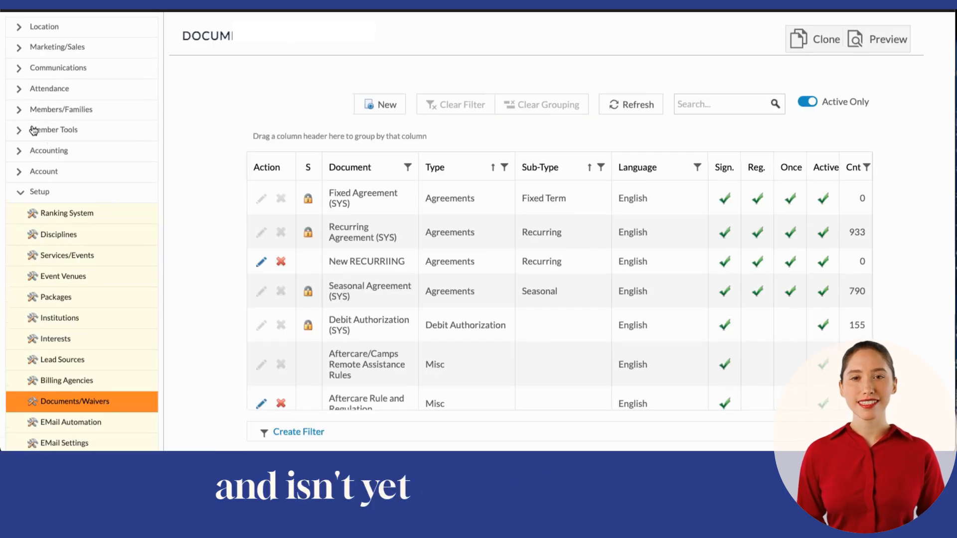
pyautogui.scroll(-1, 375, 333)
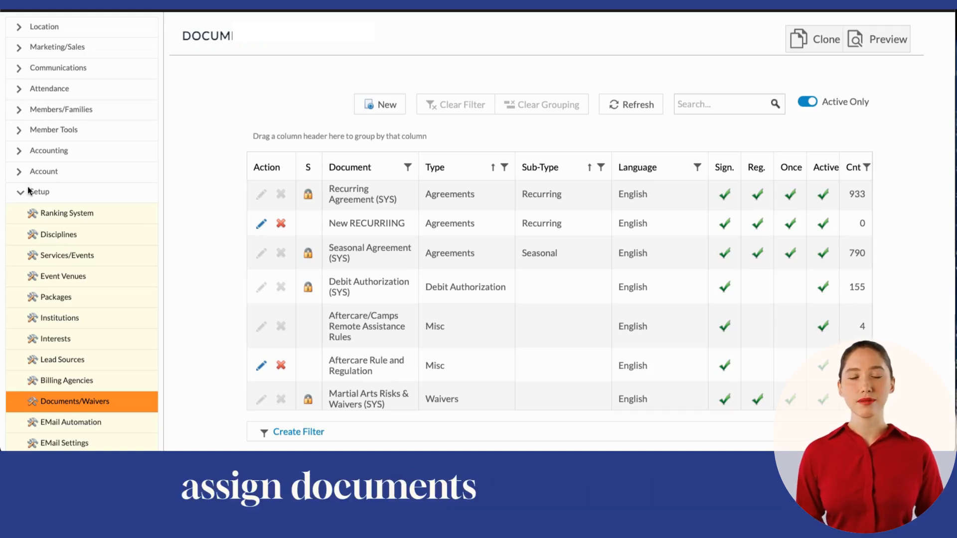
# - Open the documents in the member's summary and assign the Aftercare/Camps Remote Assistance Rules document to the member
pyautogui.click(18, 111)
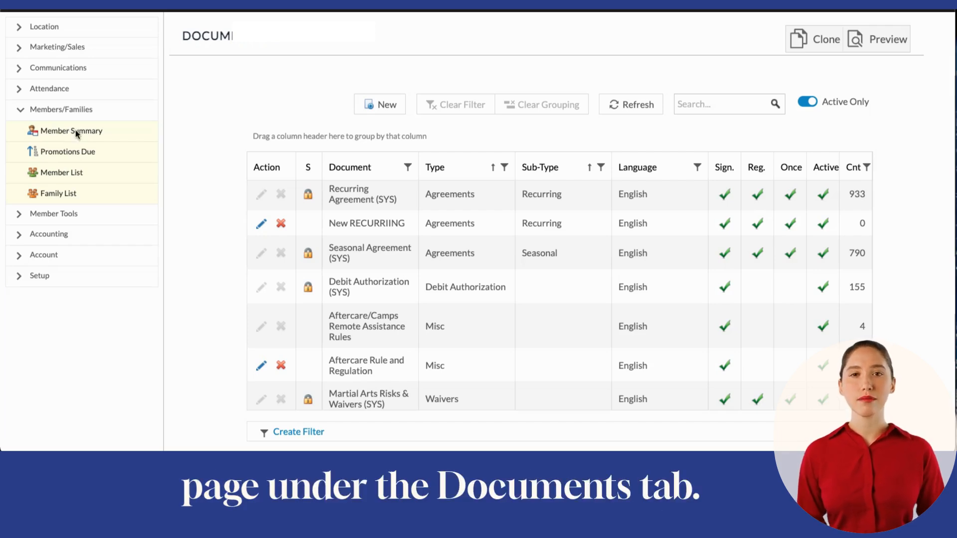
pyautogui.click(77, 131)
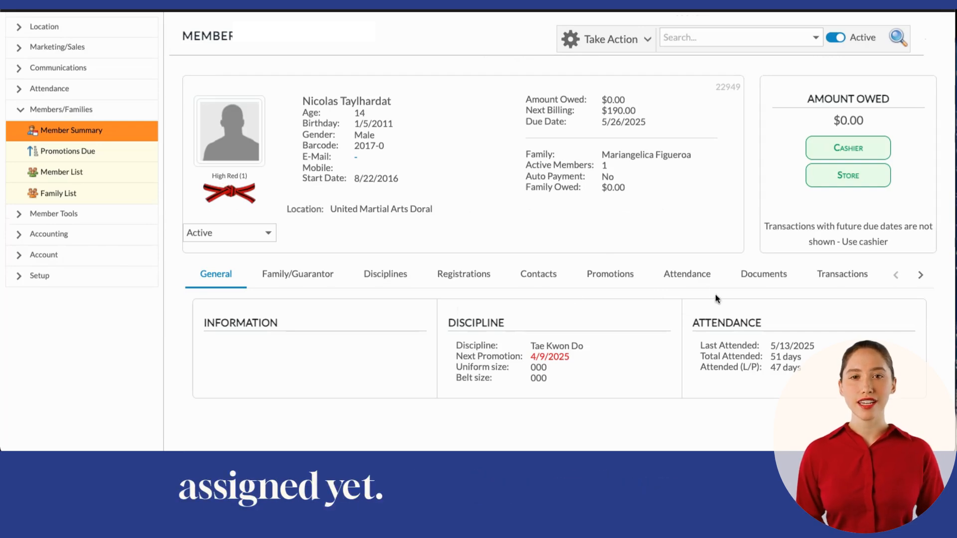
pyautogui.click(741, 275)
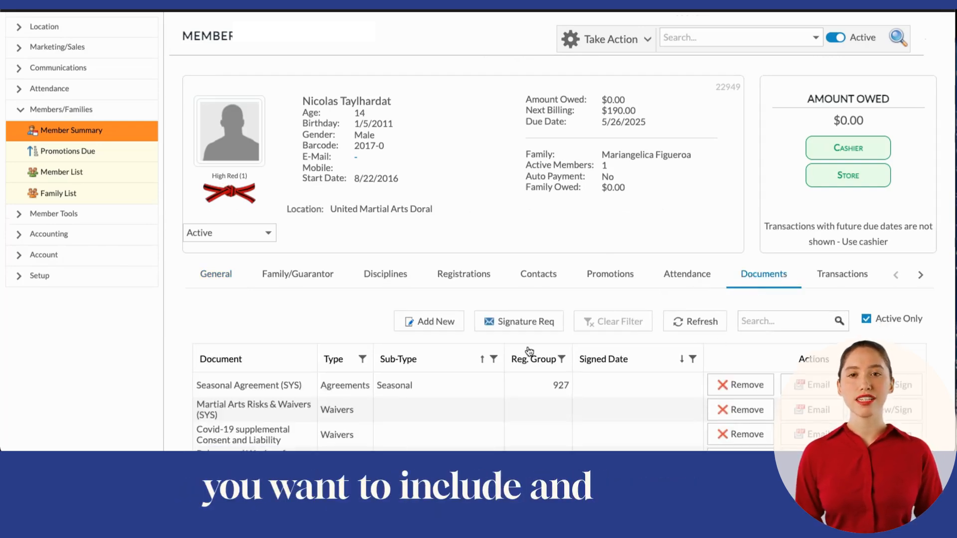
pyautogui.click(442, 325)
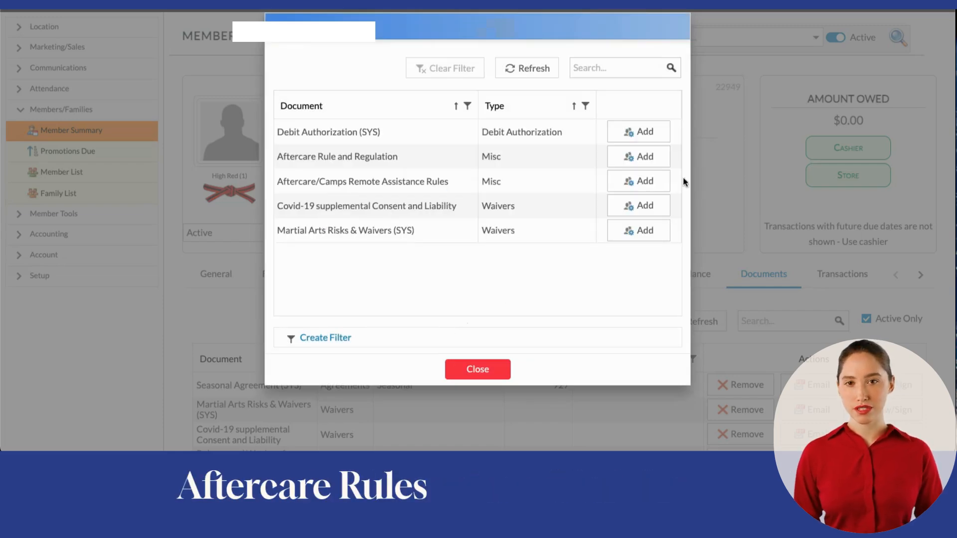
pyautogui.click(627, 184)
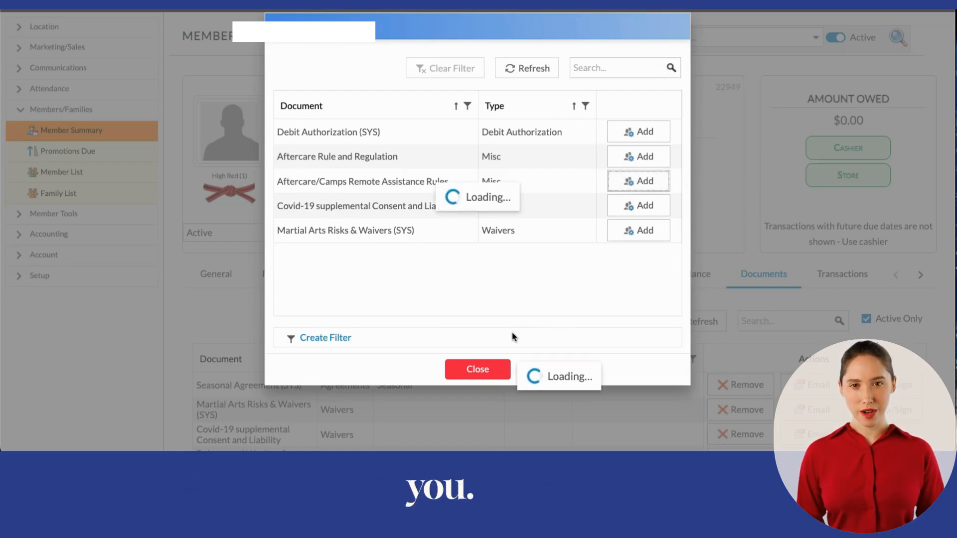